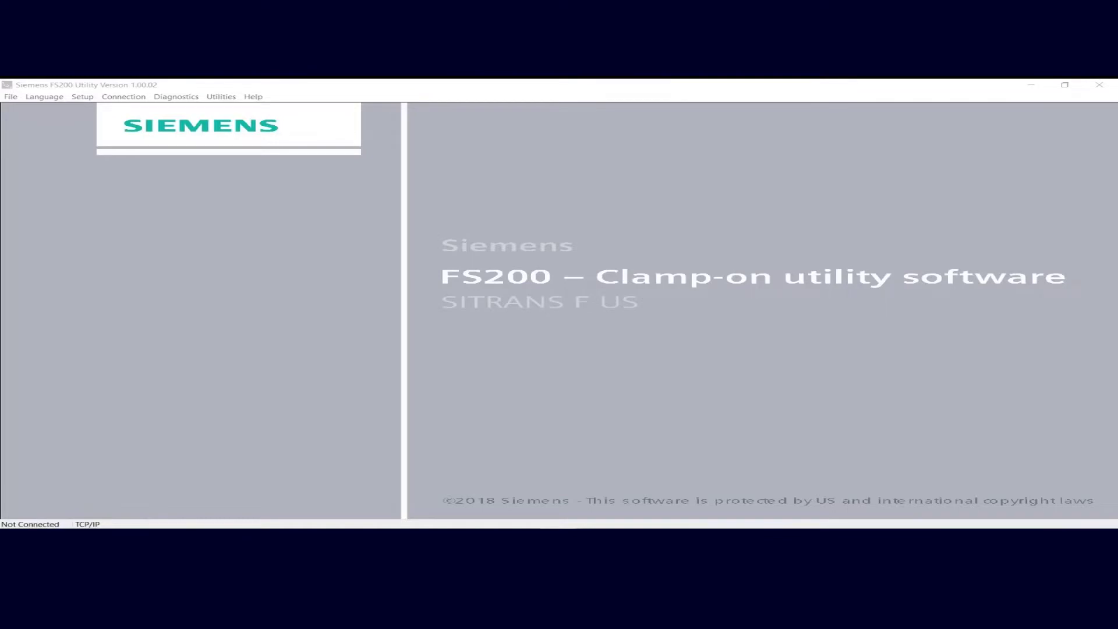
Open the AGA8 Calculations utility and calculate the gas properties for the preset composition, pressure and temperature
click(106, 500)
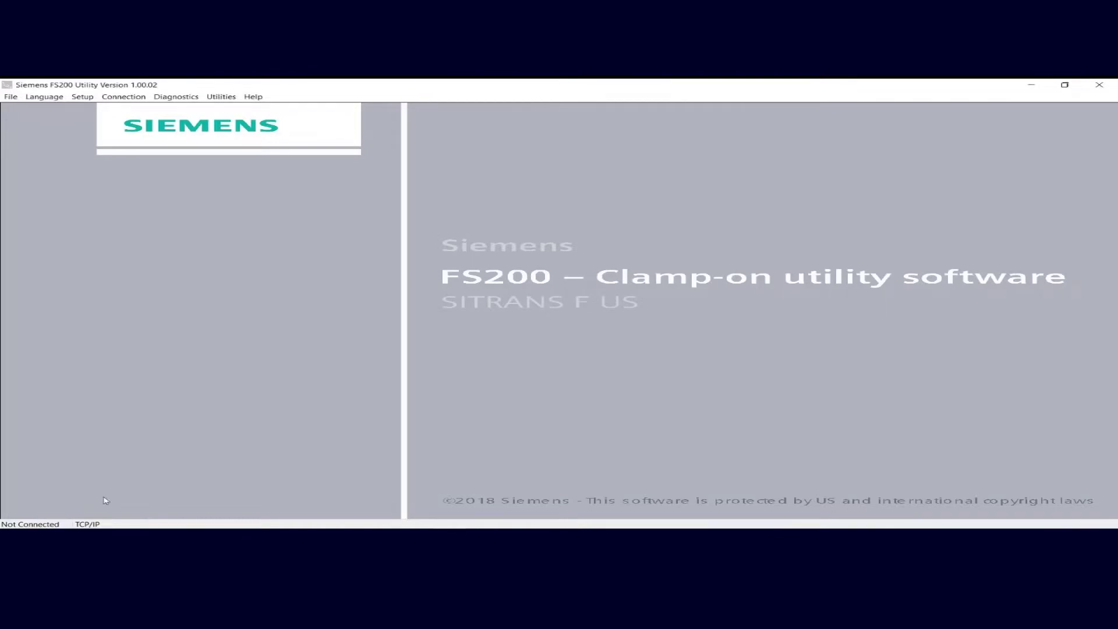
click(216, 98)
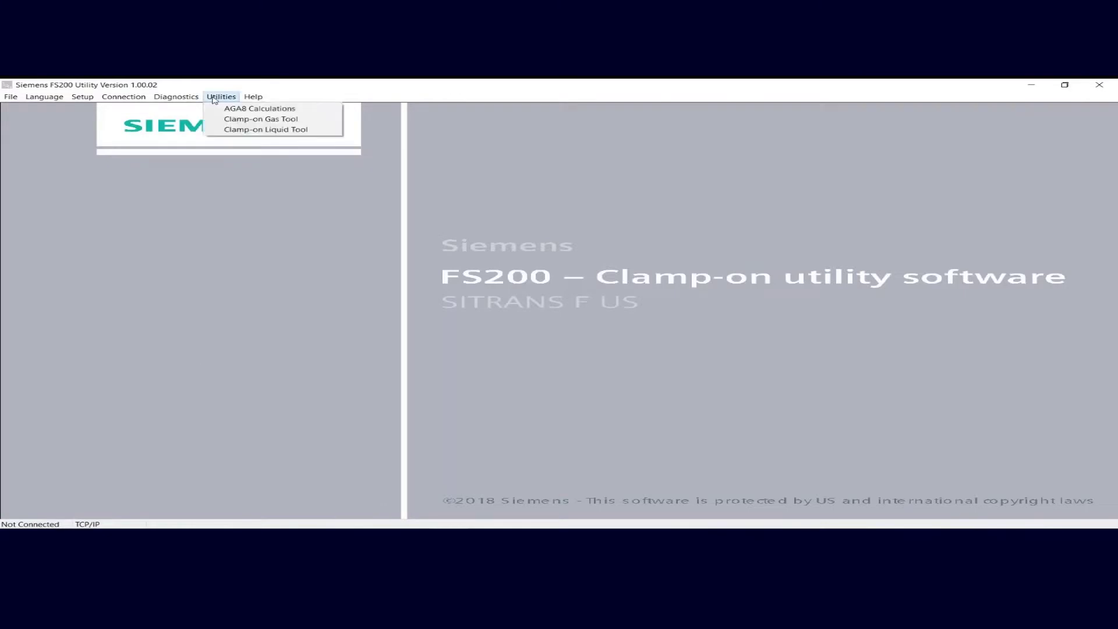
click(260, 109)
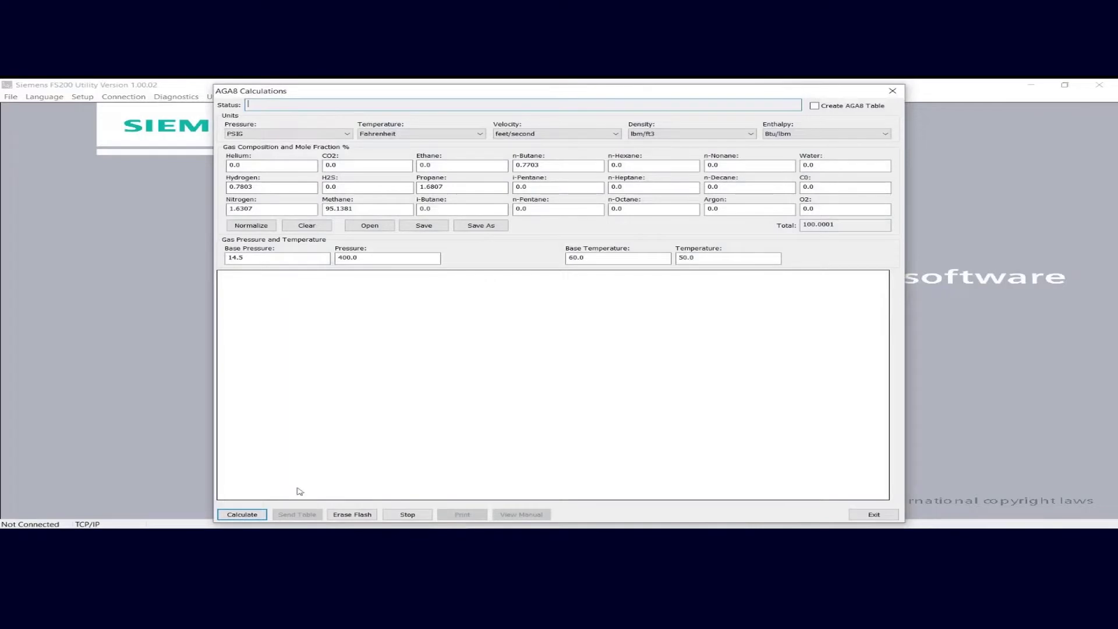
click(241, 514)
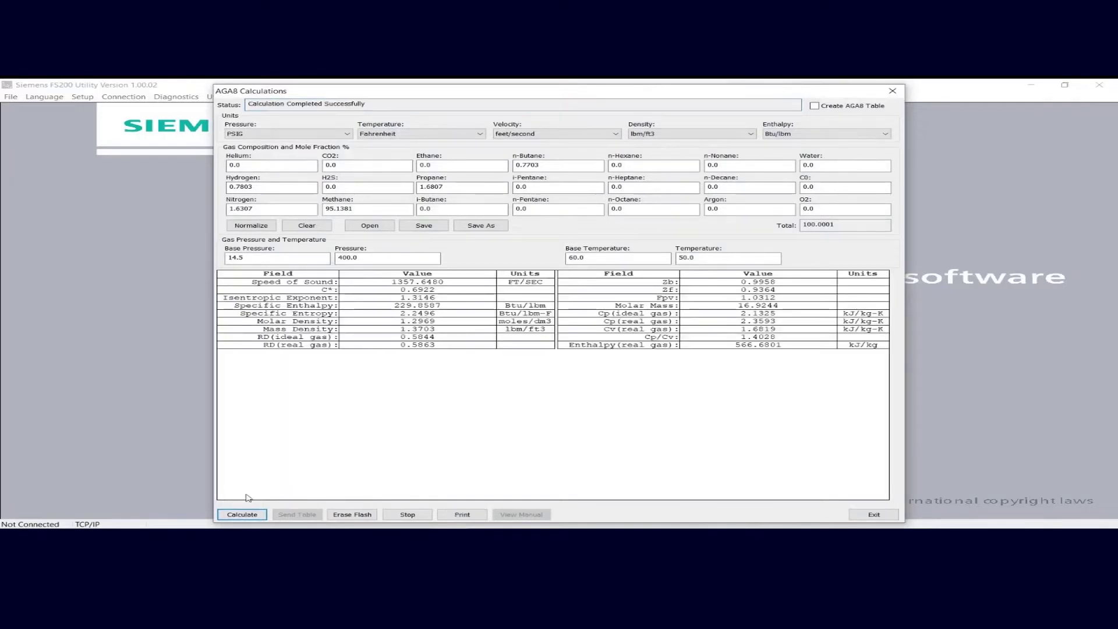
Enable Create AGA8 Table, calculate the table and close the AGA8 Calculations window
click(814, 106)
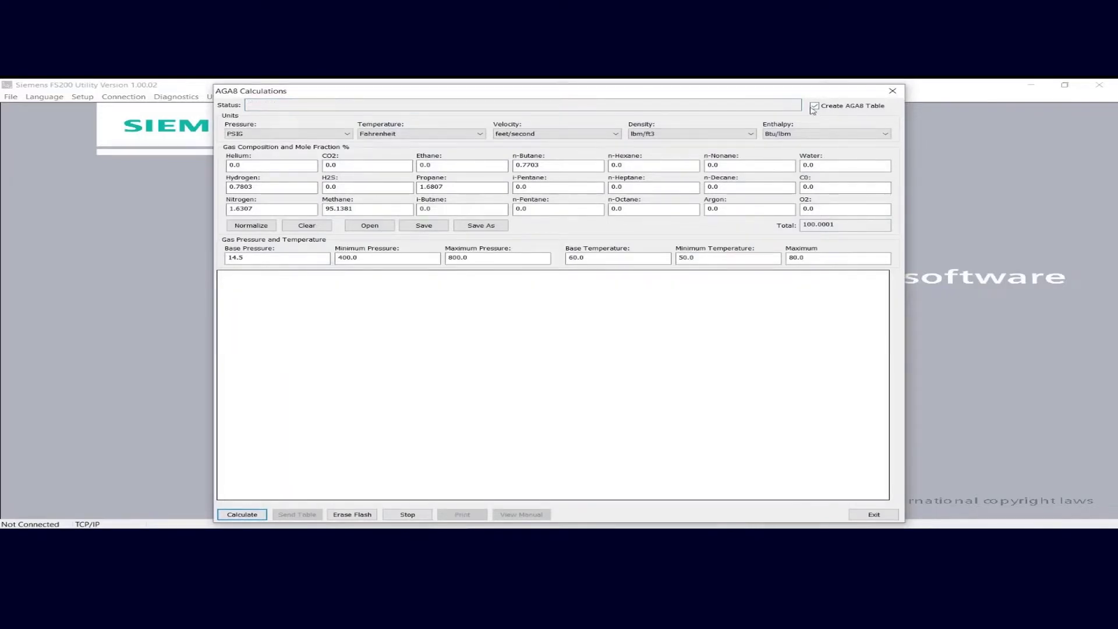
click(242, 514)
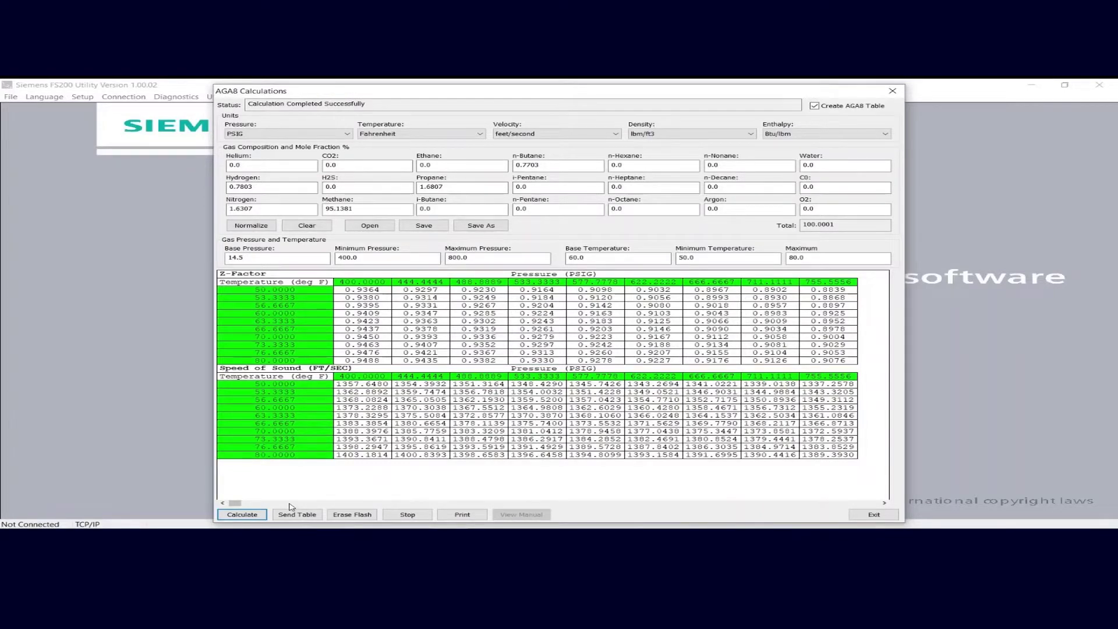
key(alt+F4)
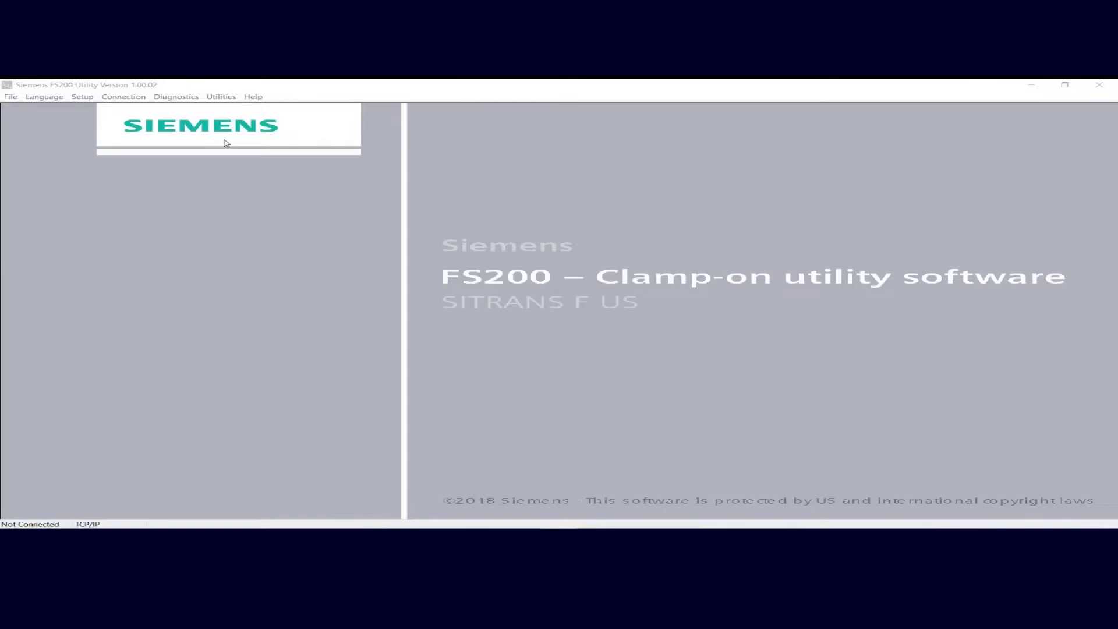
Reopen the AGA8 Calculations utility
click(221, 96)
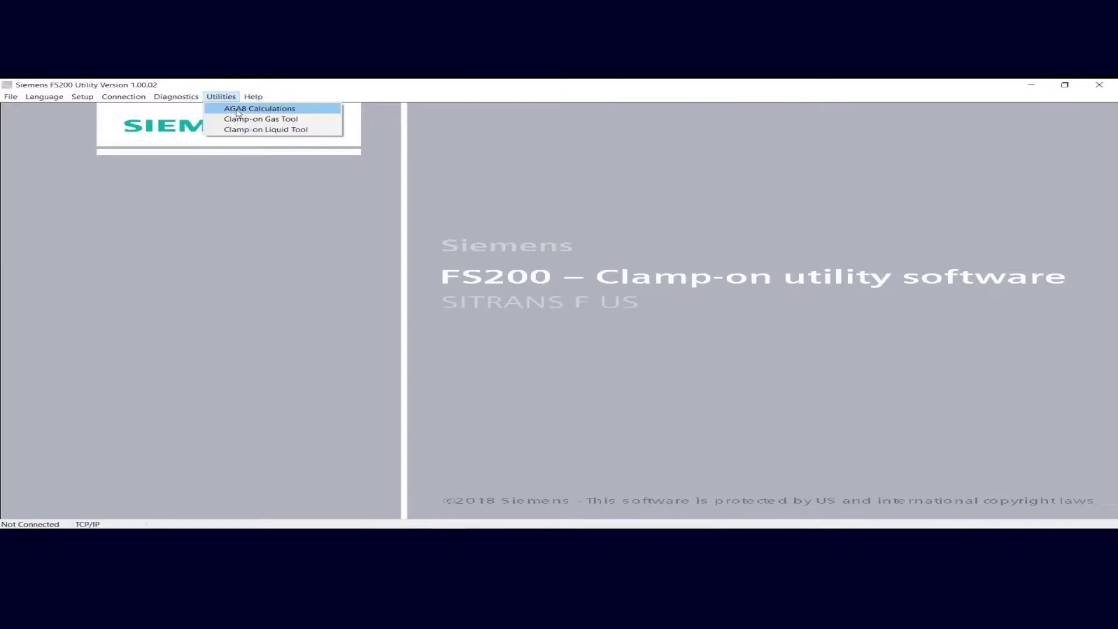
click(239, 109)
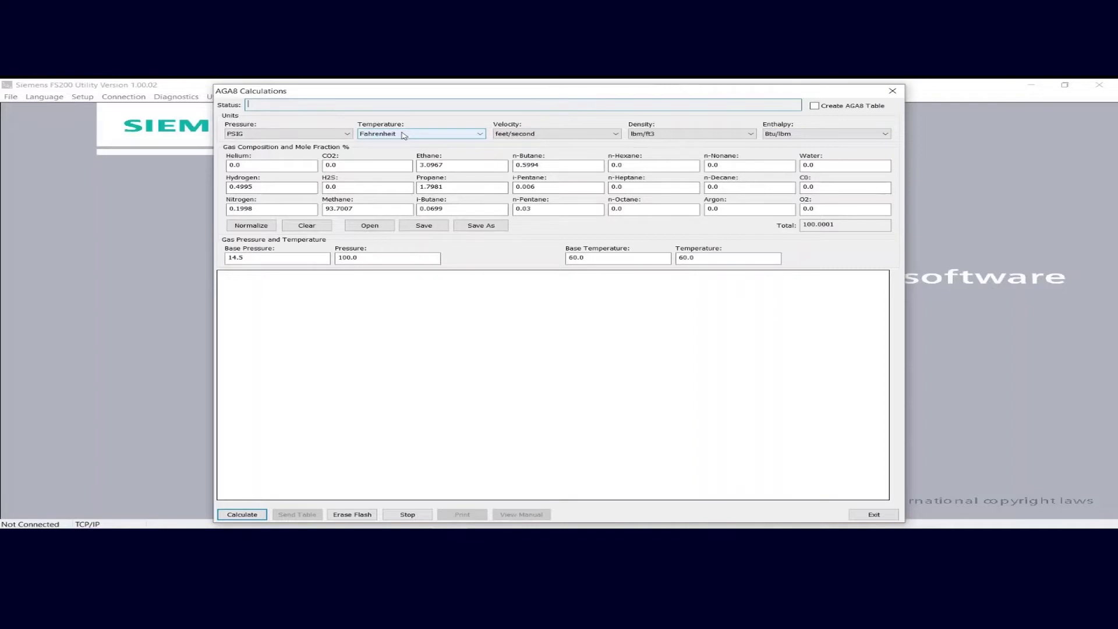
Examine the available unit options for pressure, temperature, velocity, density and enthalpy
click(348, 134)
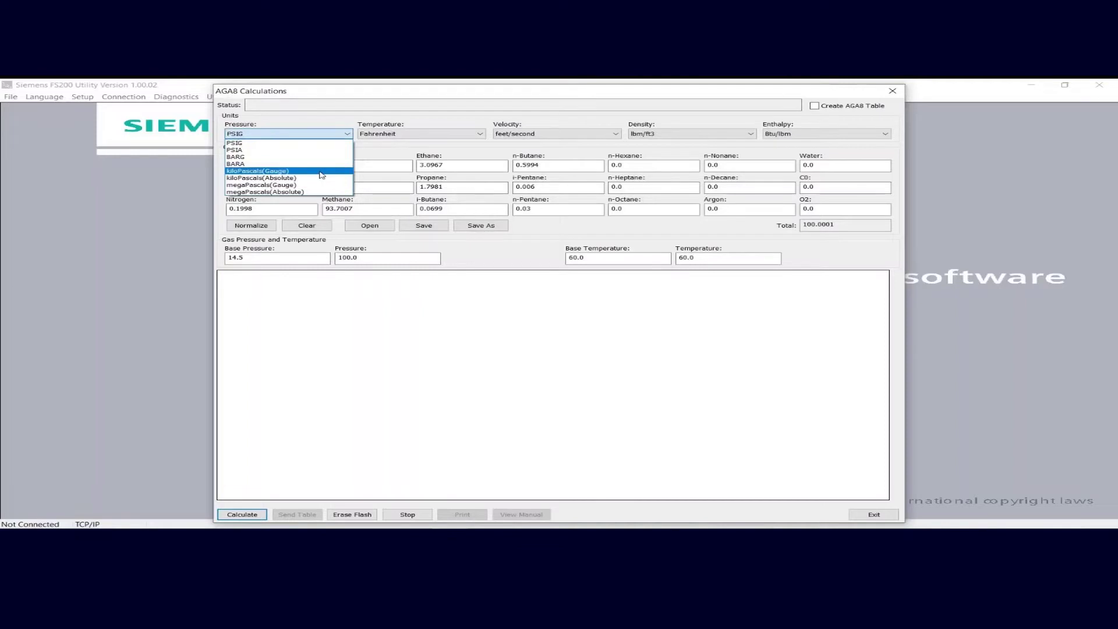
click(478, 135)
click(478, 136)
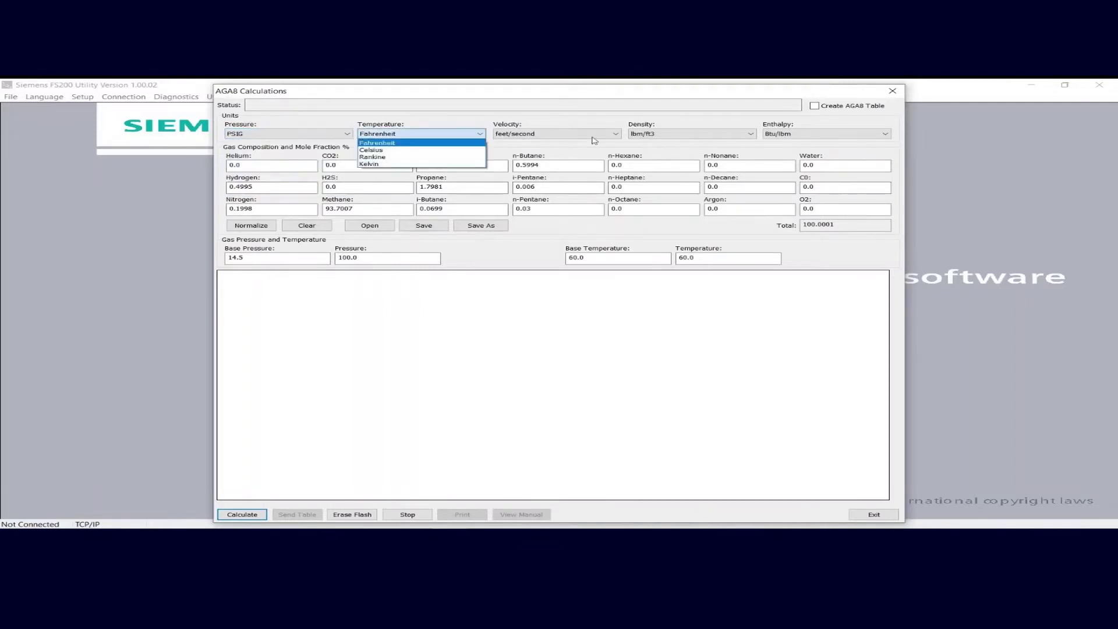
click(618, 135)
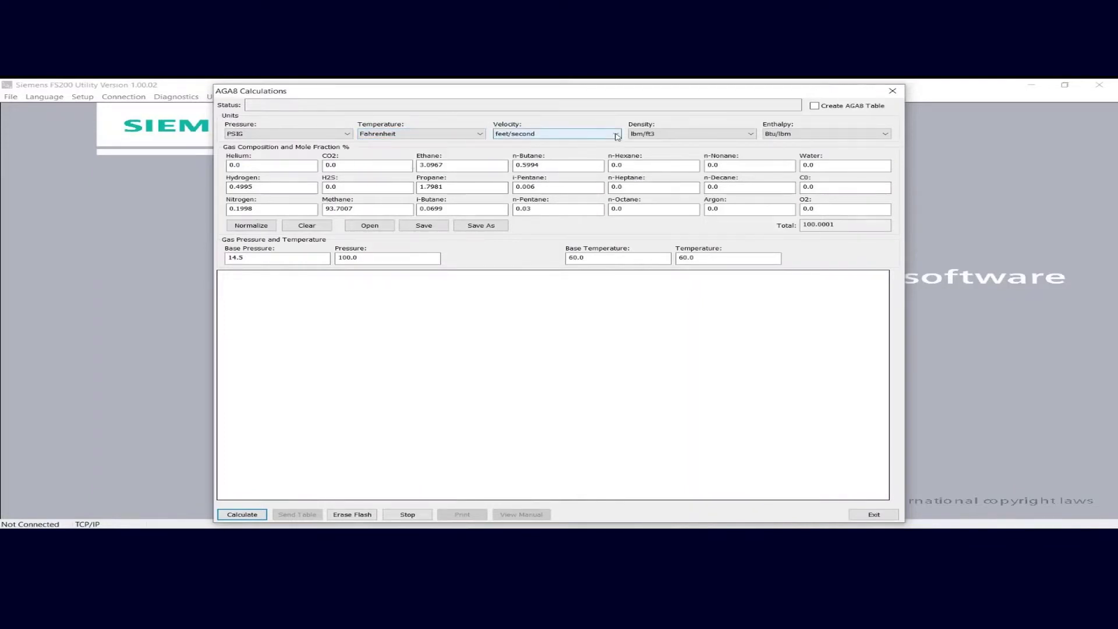
click(753, 134)
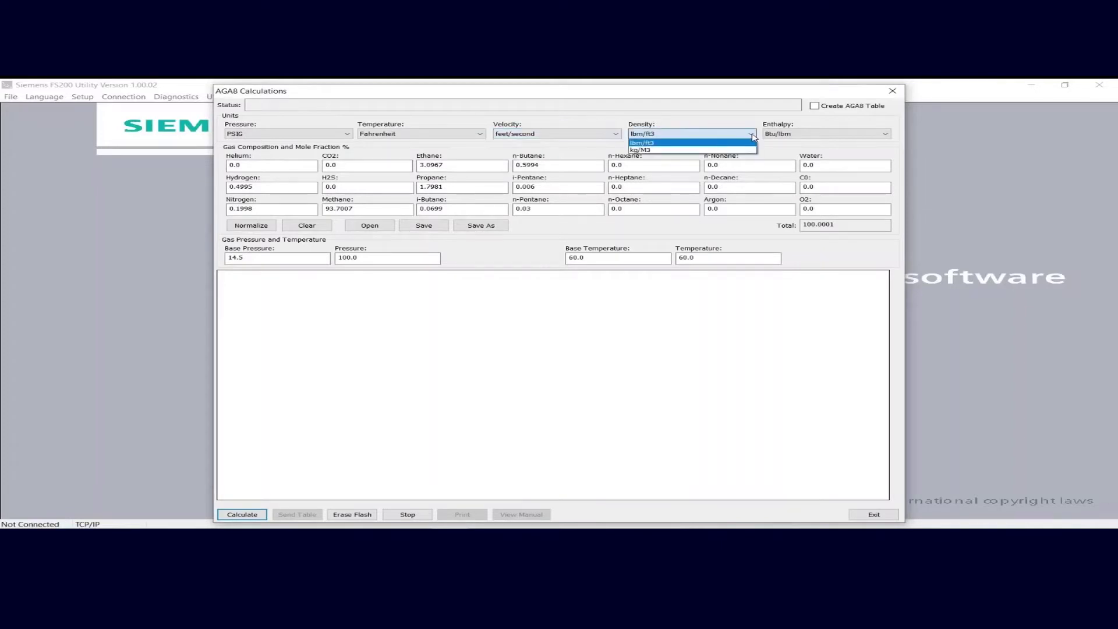
click(753, 135)
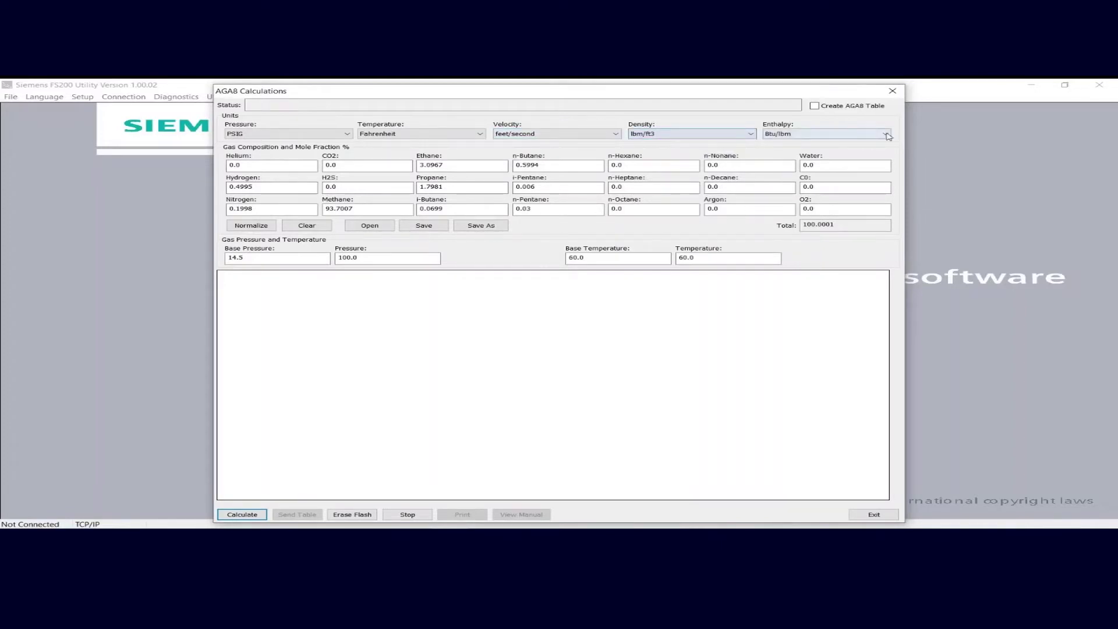
click(888, 135)
click(822, 143)
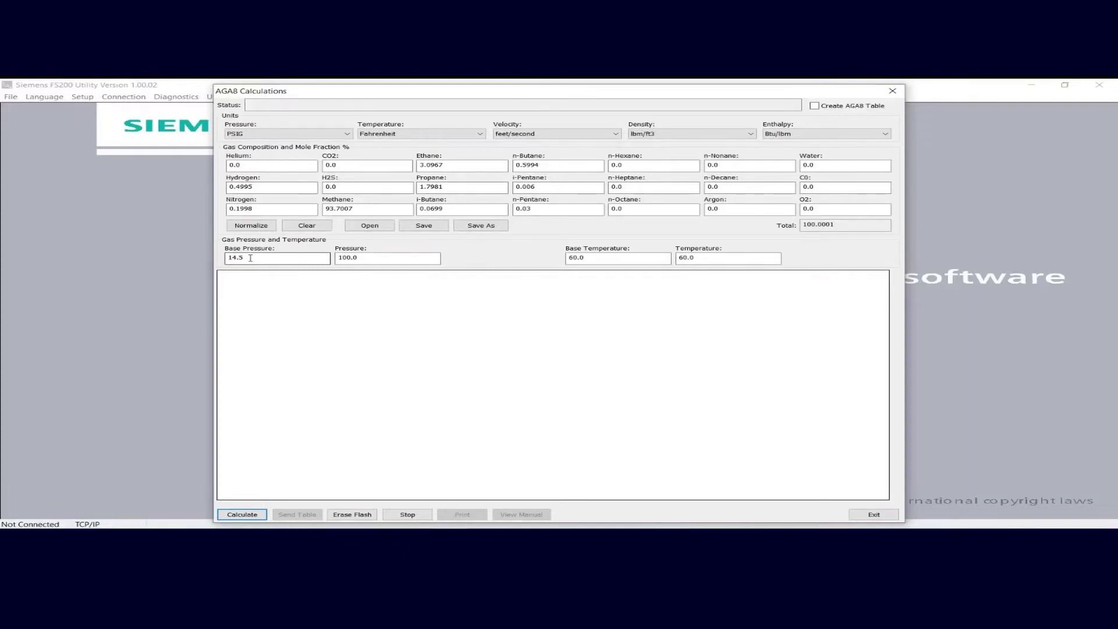
Set the gas pressure to 500 PSIG and the gas temperature to 72 degrees Fahrenheit
click(428, 259)
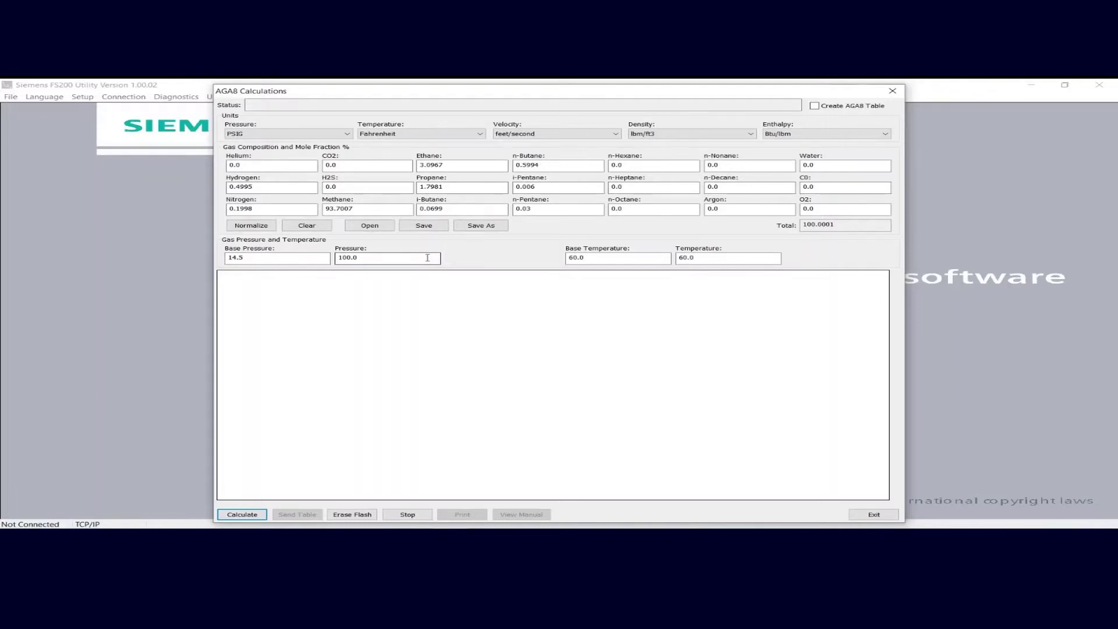
click(623, 258)
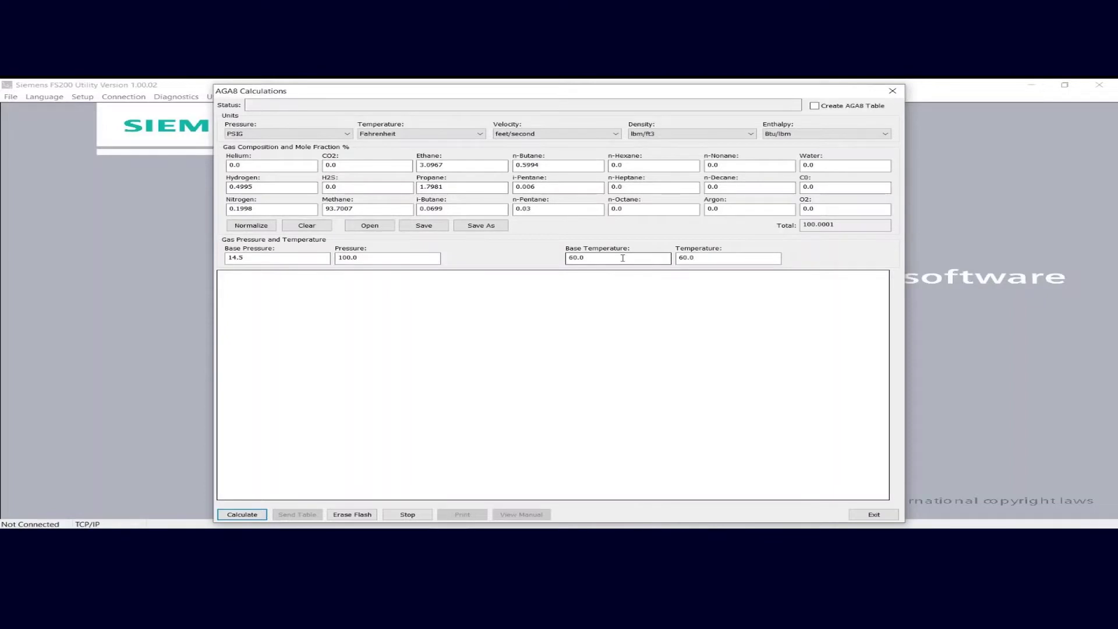
click(736, 259)
double_click(399, 256)
text(500)
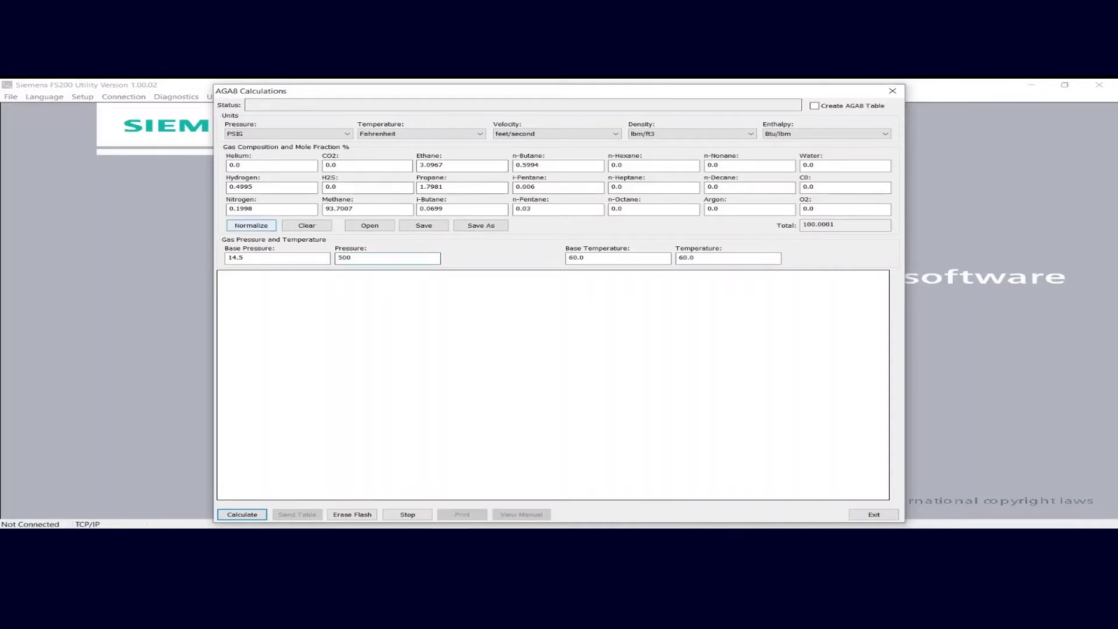
double_click(750, 258)
text(72)
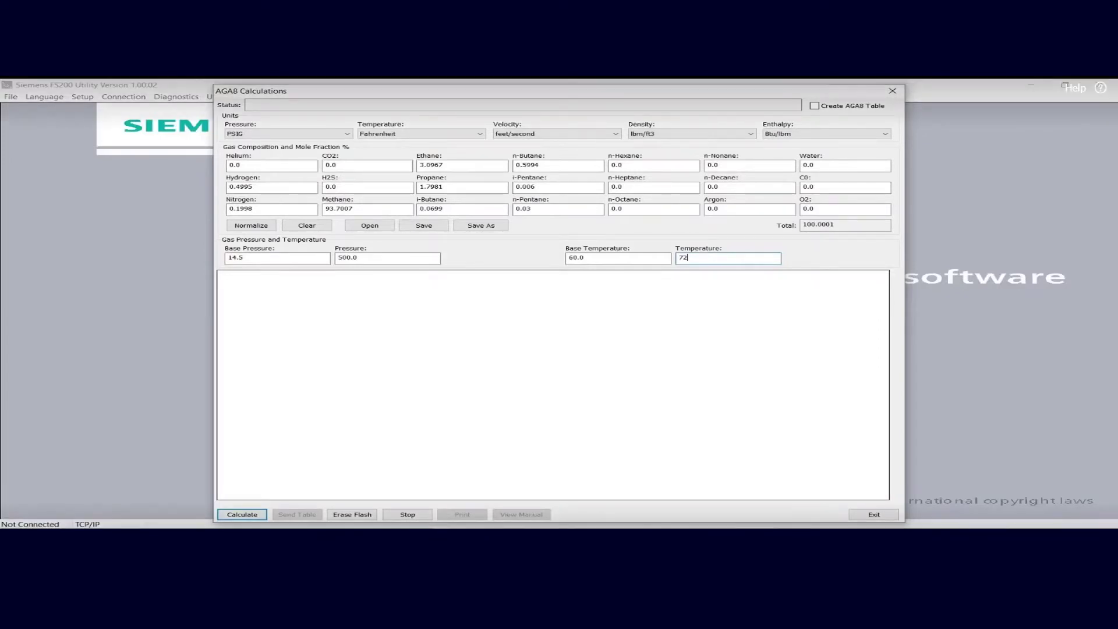
key(Tab)
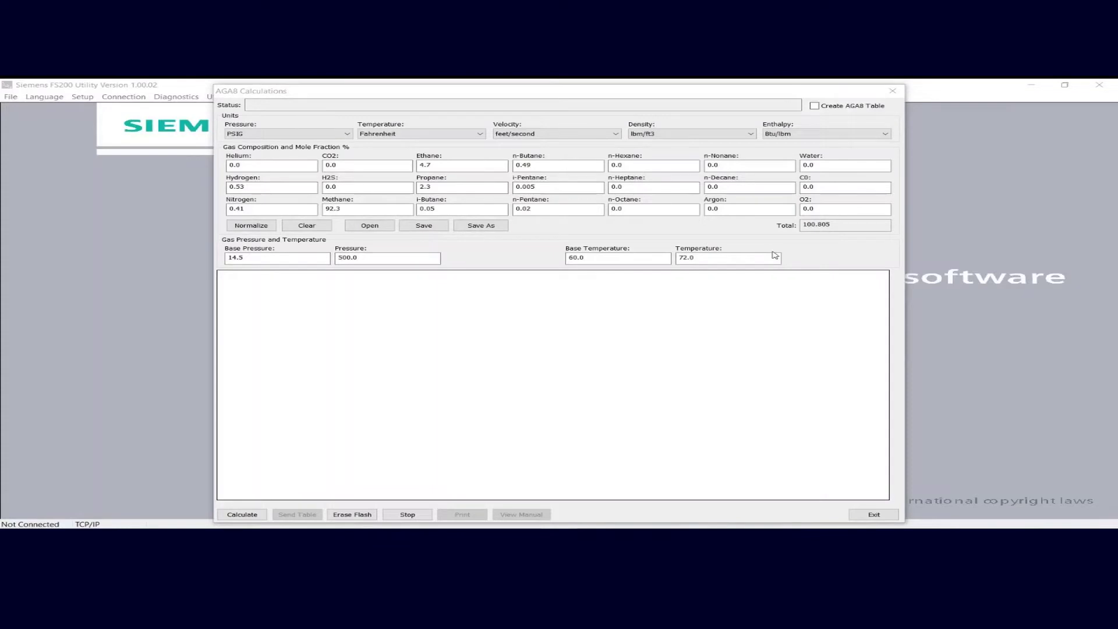
Normalize the gas composition and calculate its properties at the entered pressure and temperature
click(251, 225)
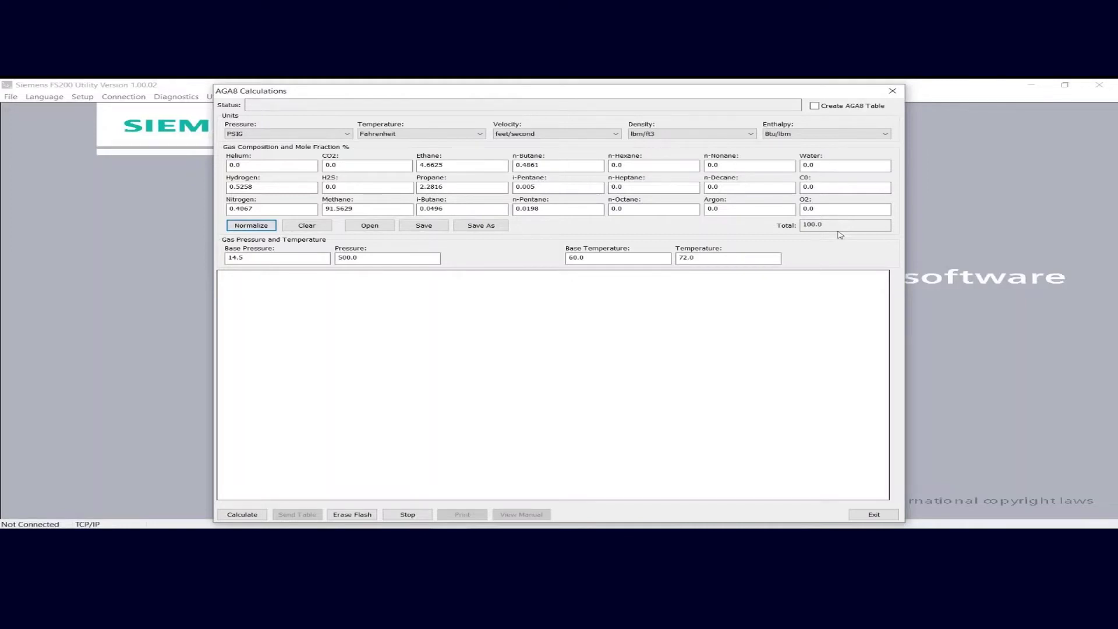
click(242, 514)
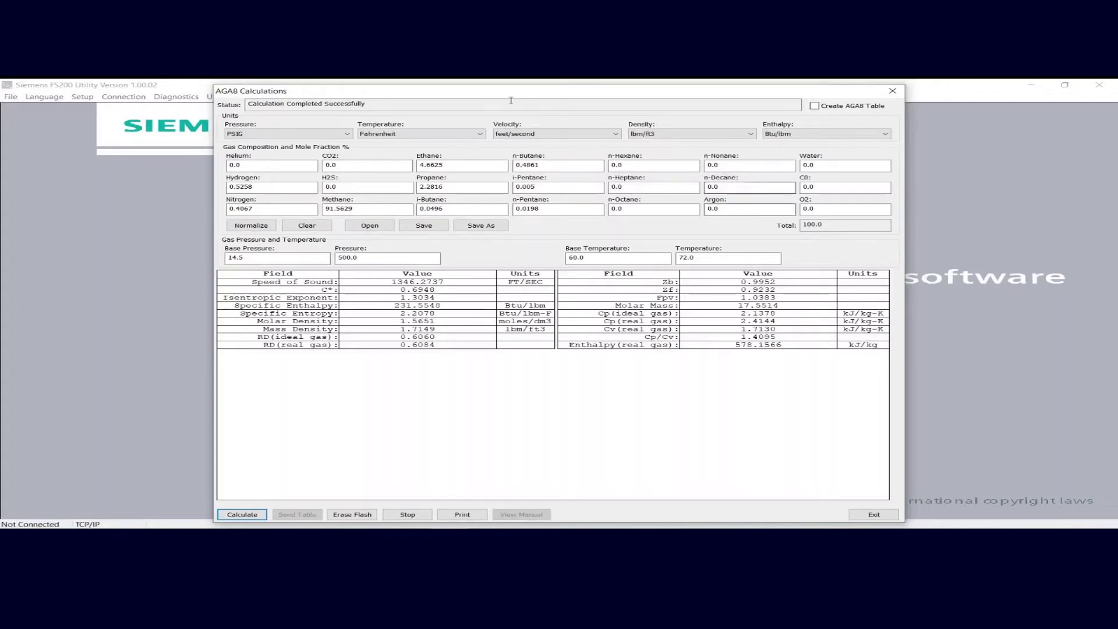
Change the gas pressure to 800 PSIG and recalculate the gas properties
key(Tab)
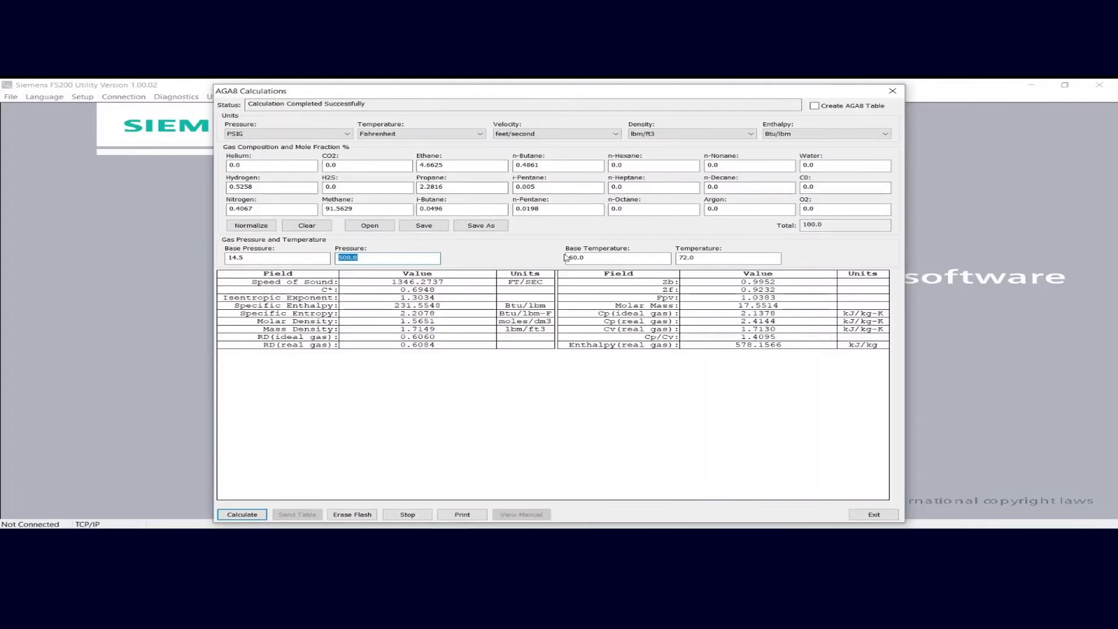
text(800)
key(Return)
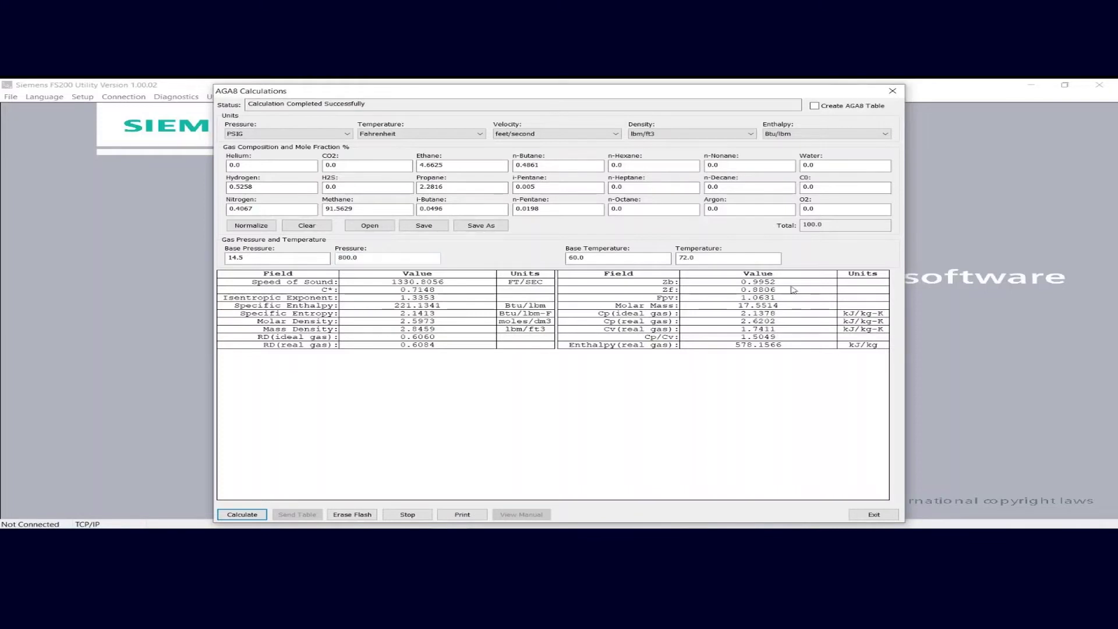
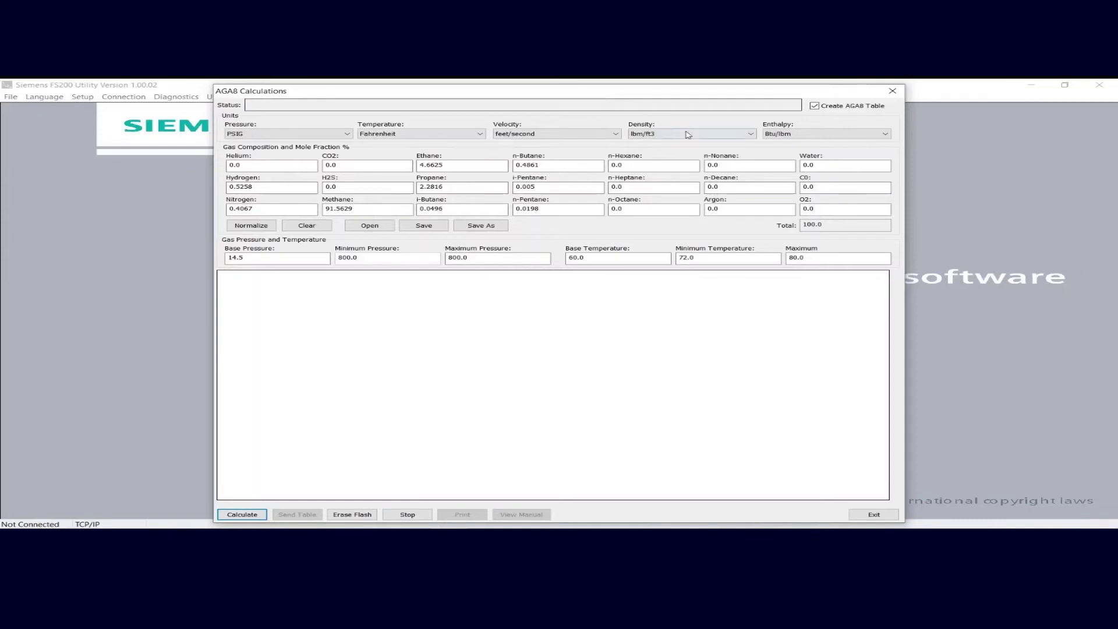
Set the AGA8 table's minimum pressure to 400 PSIG and minimum temperature to 50 degrees Fahrenheit, and calculate the table
click(240, 258)
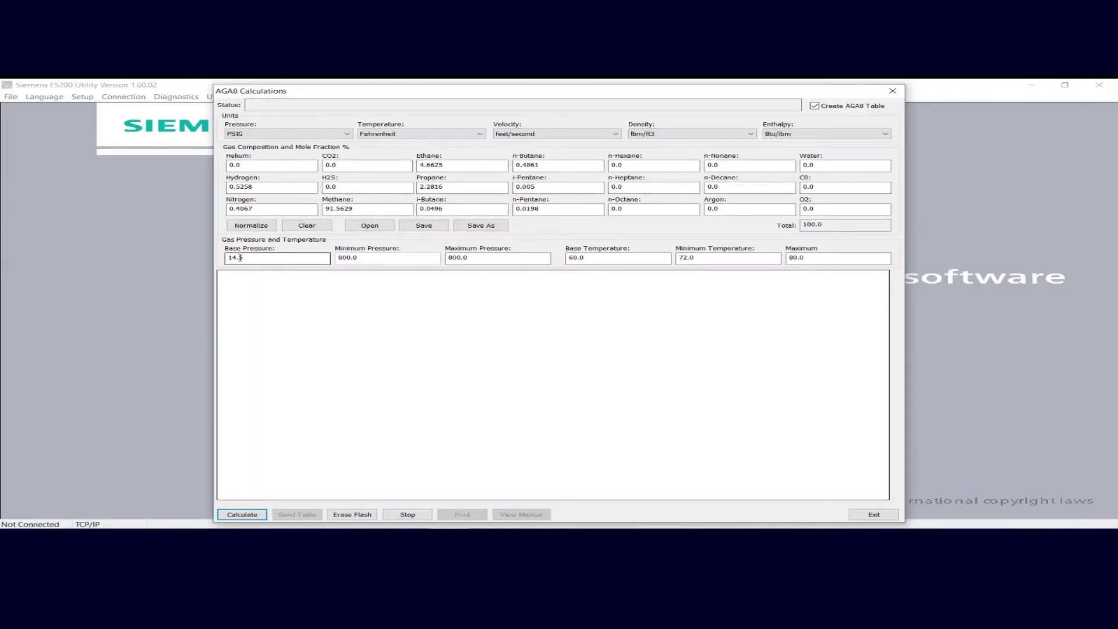
click(389, 259)
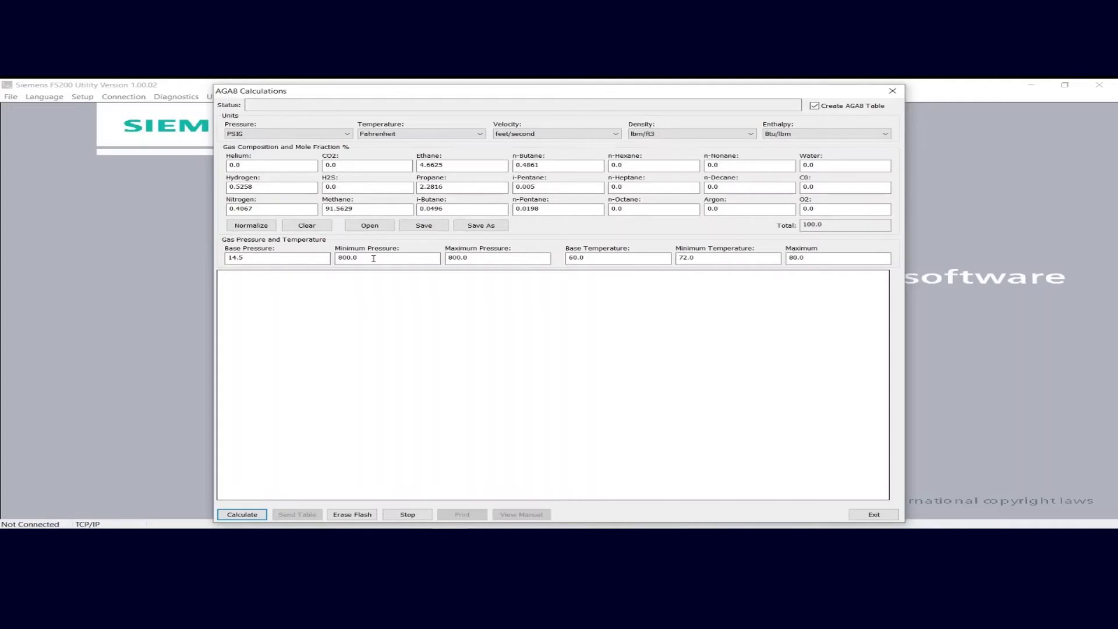
click(499, 260)
click(589, 258)
key(Tab)
text(400)
key(Tab)
text(50)
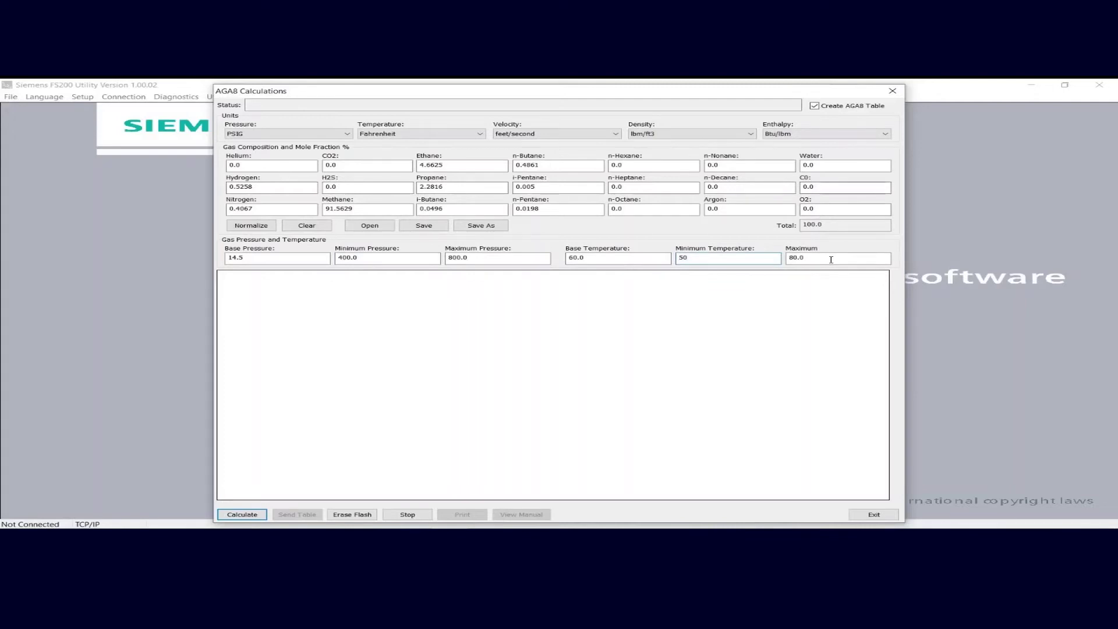
click(831, 260)
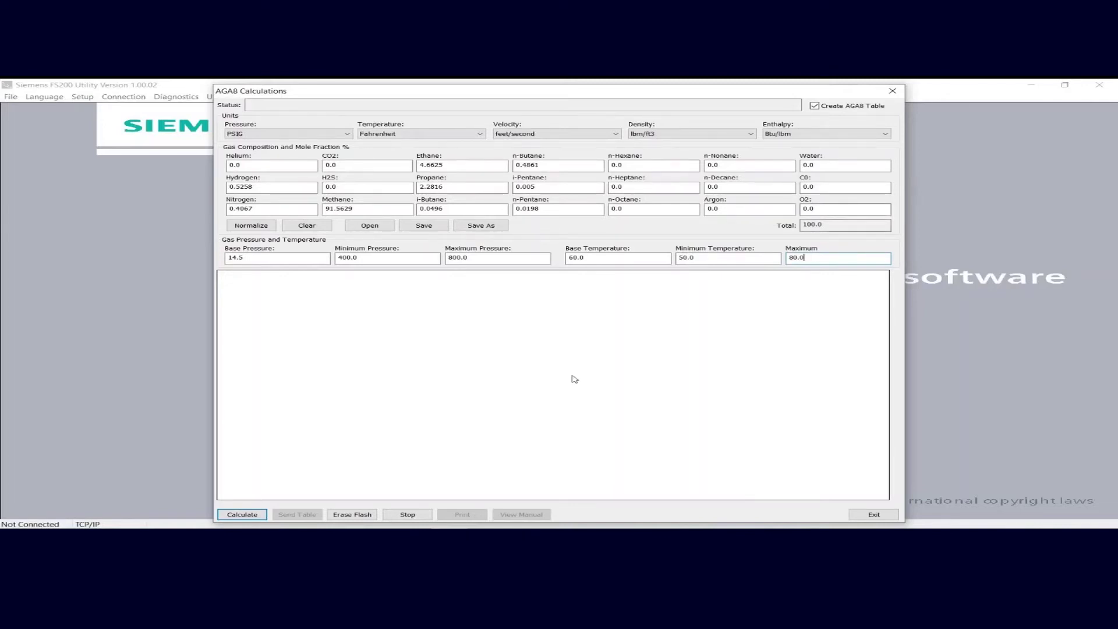
click(244, 515)
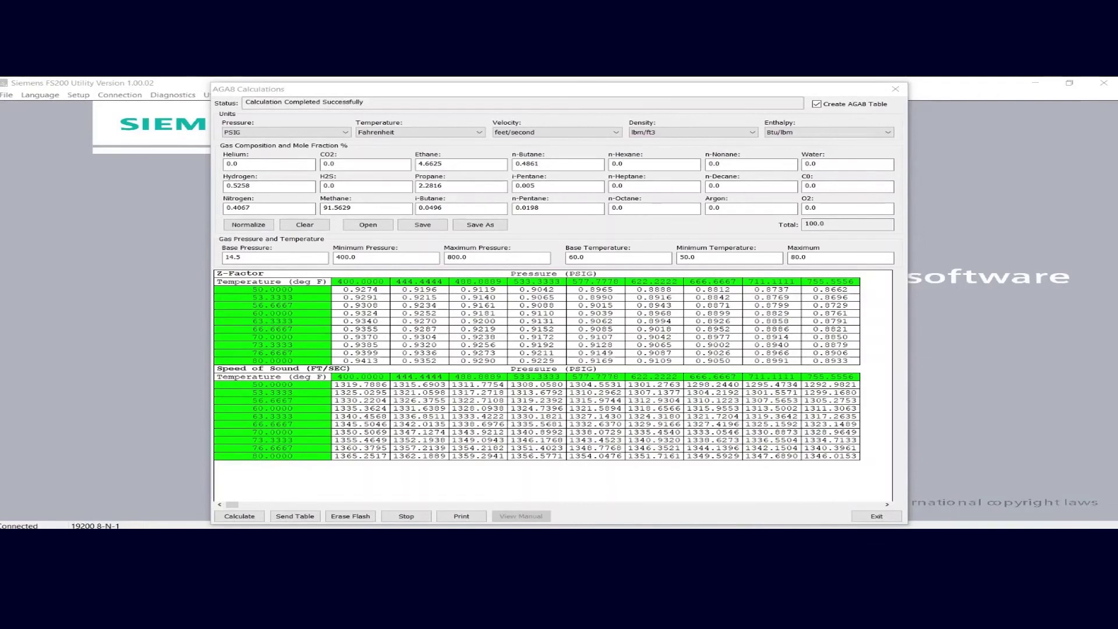
Exit the AGA8 window and confirm the communication setup with device address 1, COM6, 19200 baud, no parity and 1 stop bit
click(876, 516)
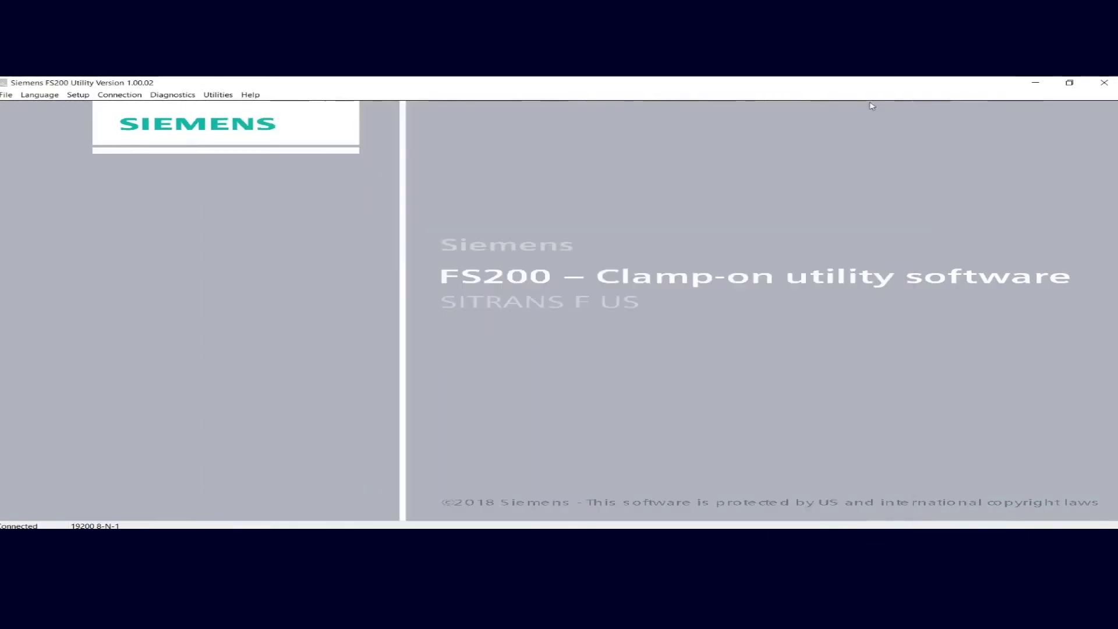
click(78, 95)
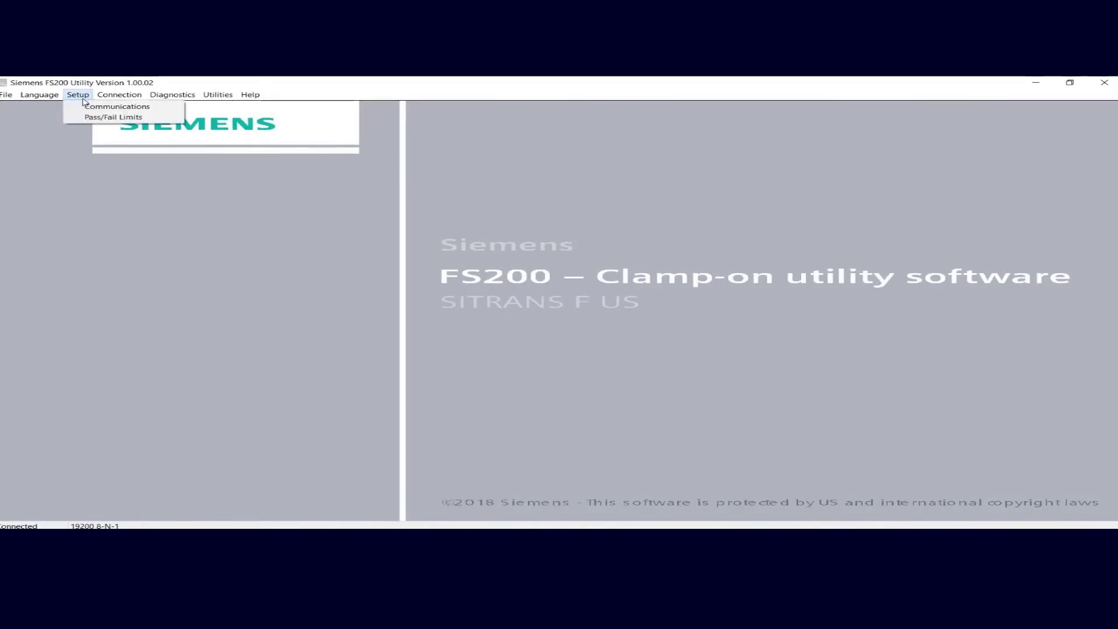
click(89, 106)
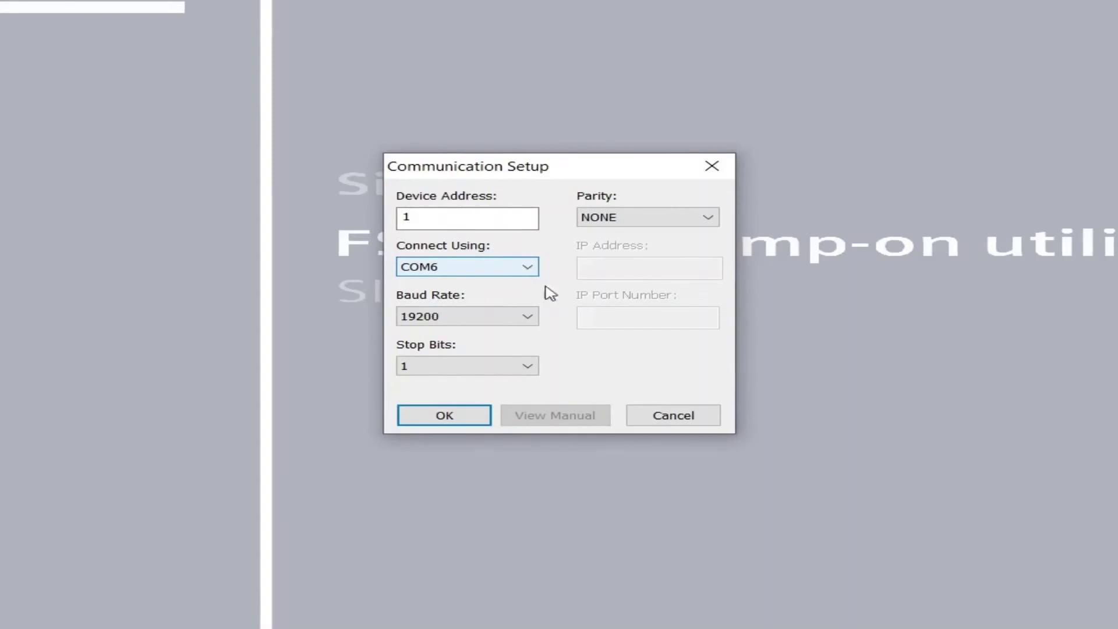
click(444, 415)
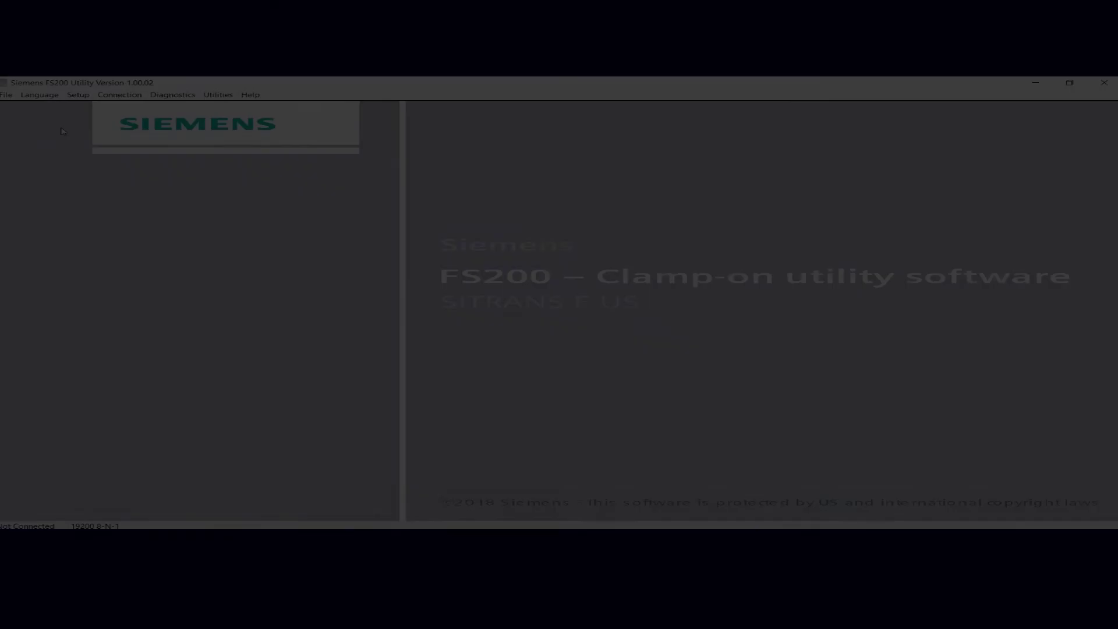
Connect to the clamp-on flow meter and calculate the AGA8 table from the existing gas composition, pressure and temperature ranges
click(120, 95)
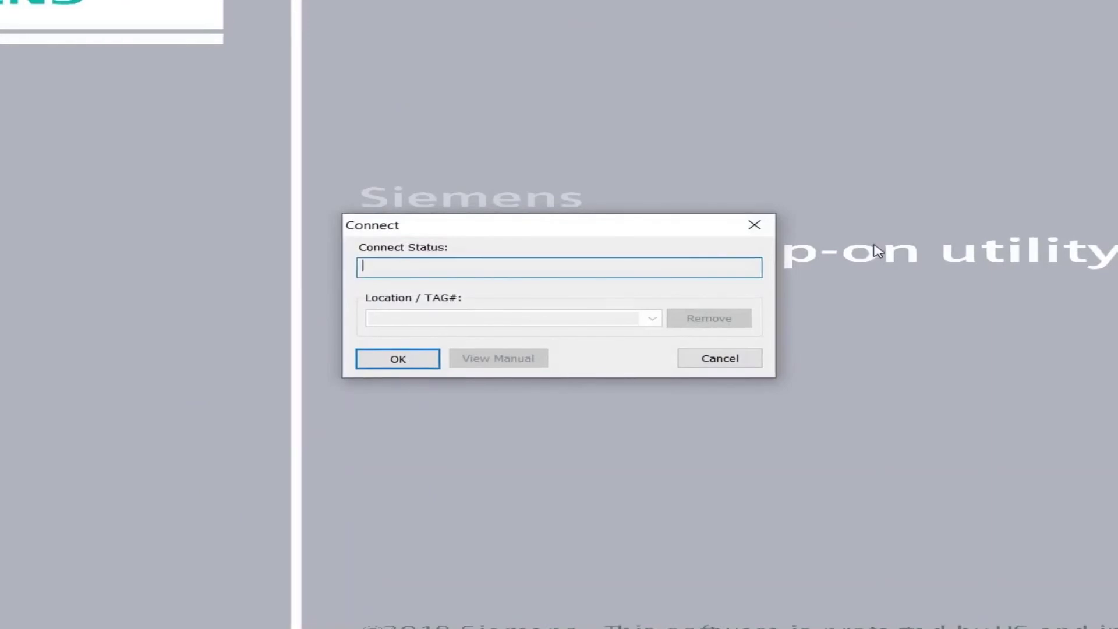
click(394, 365)
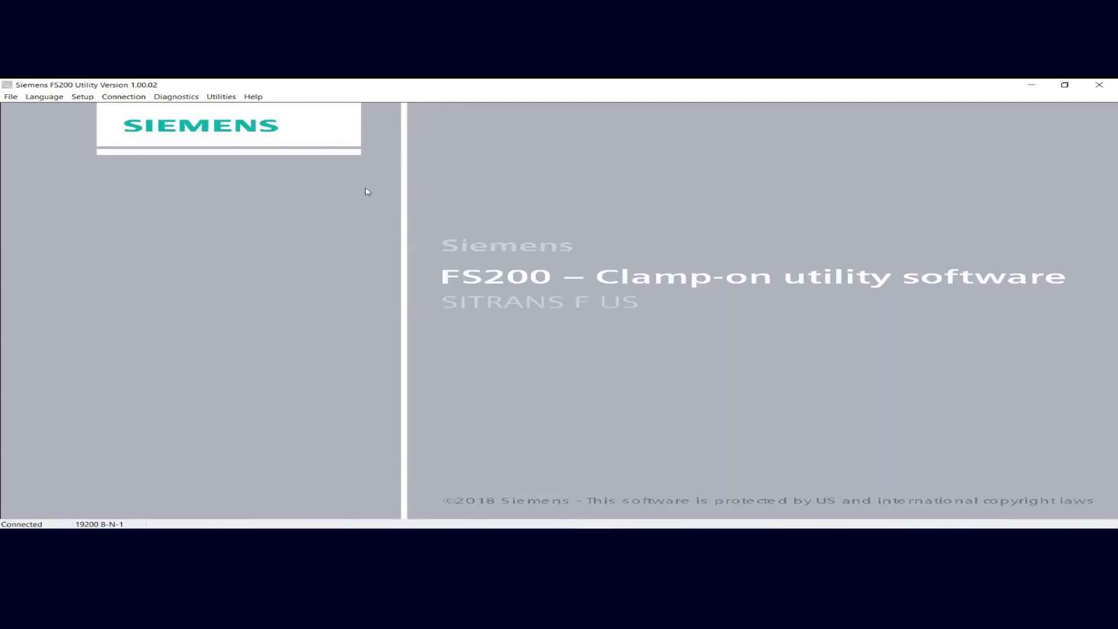
click(220, 99)
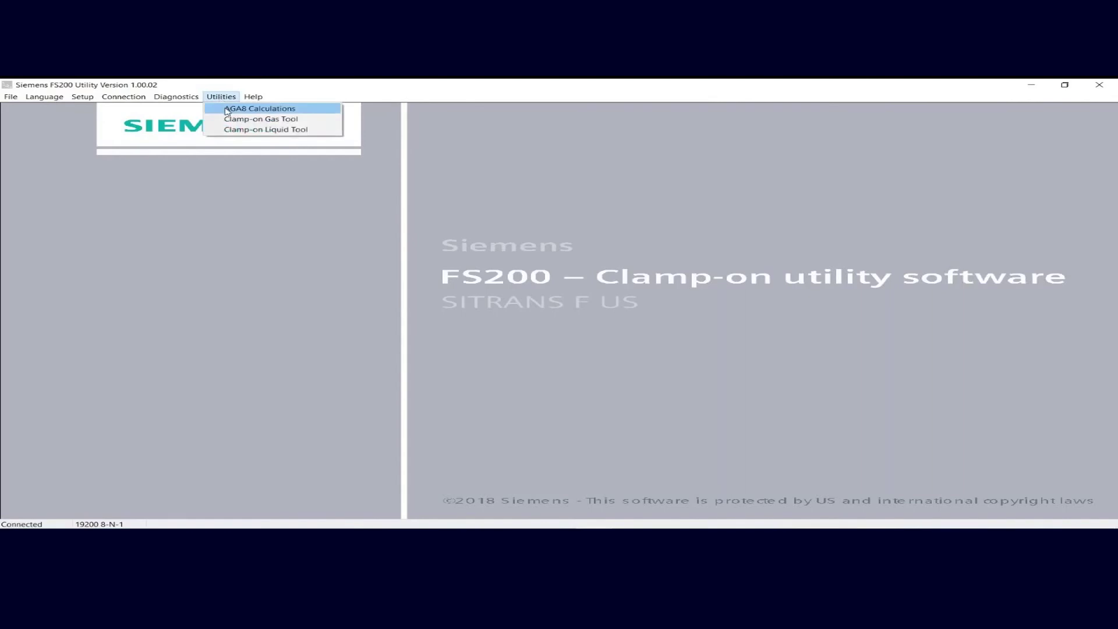
click(228, 110)
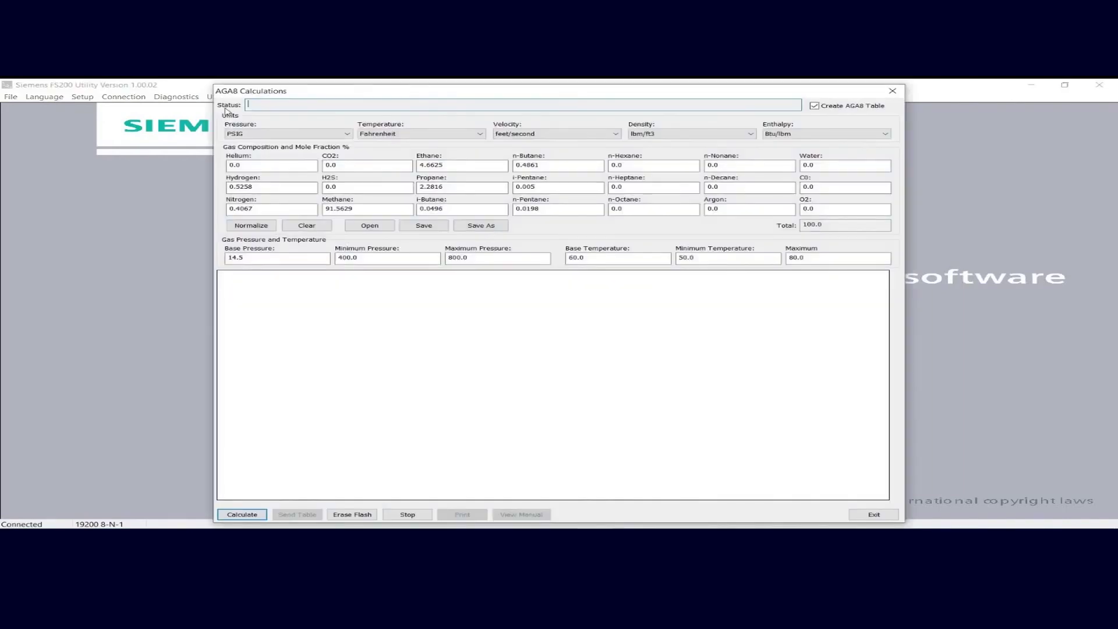
click(265, 512)
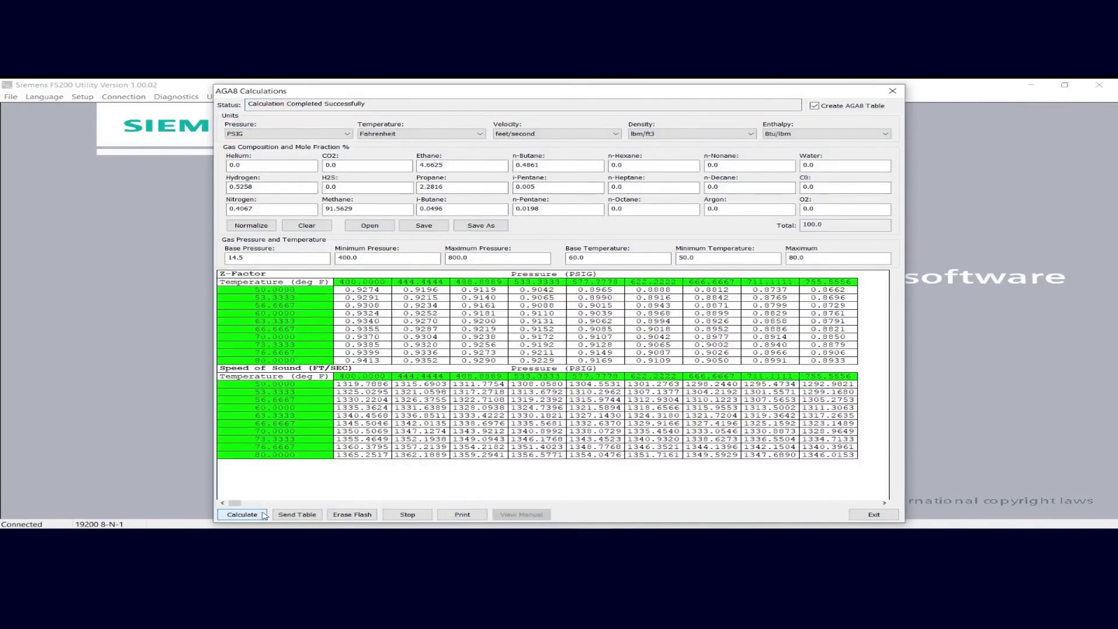
Erase the meter's flash memory and send the calculated AGA8 table to the meter, closing the AGA8 calculations when saved
click(352, 515)
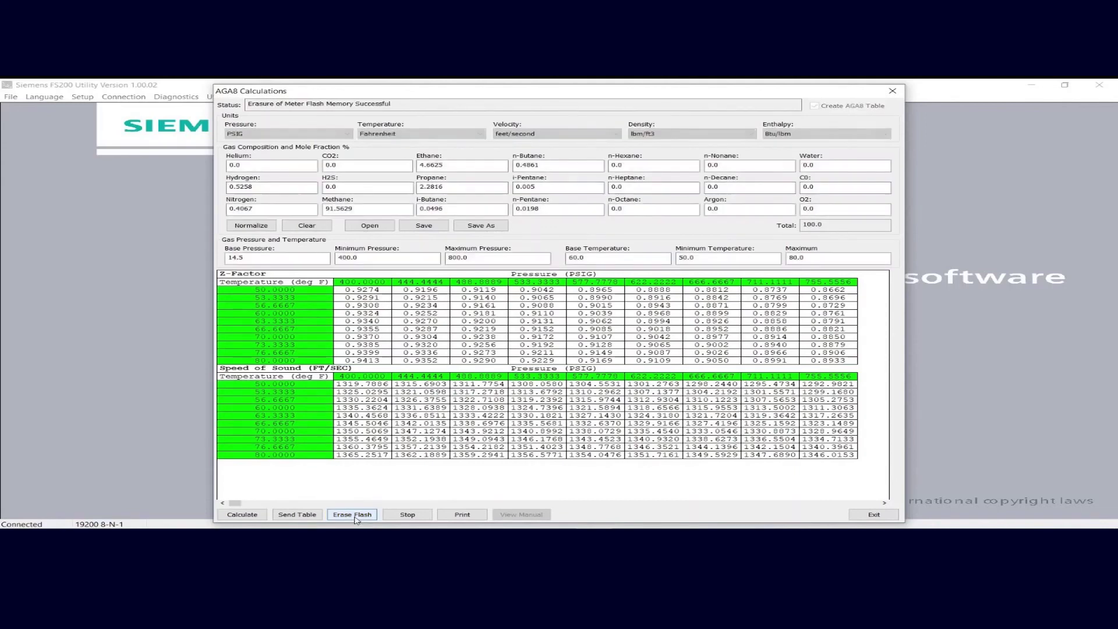
click(300, 515)
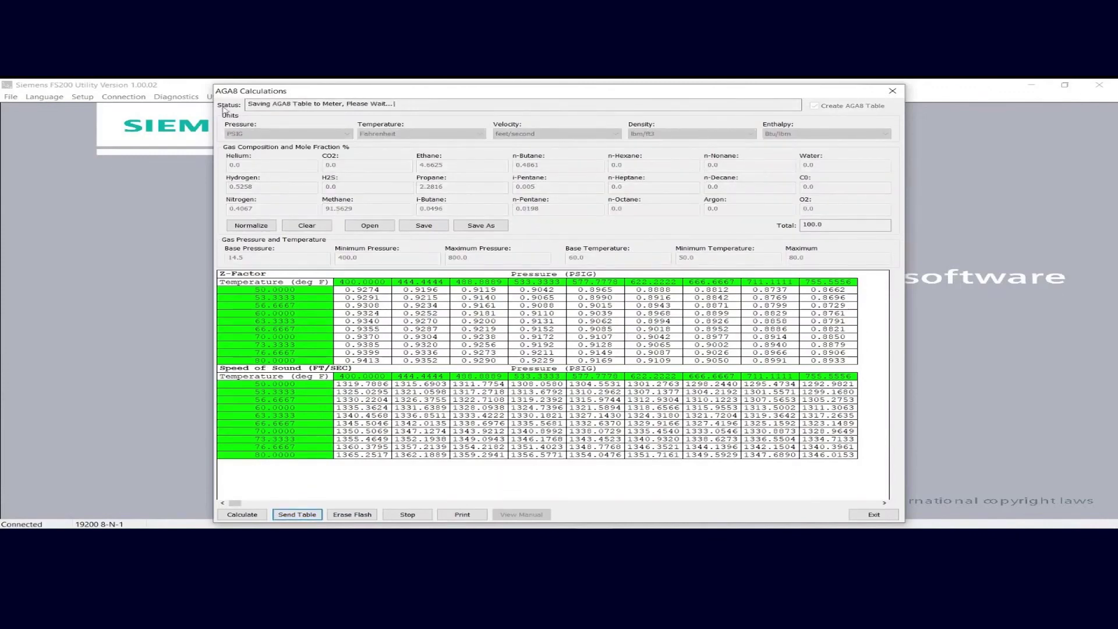
click(379, 100)
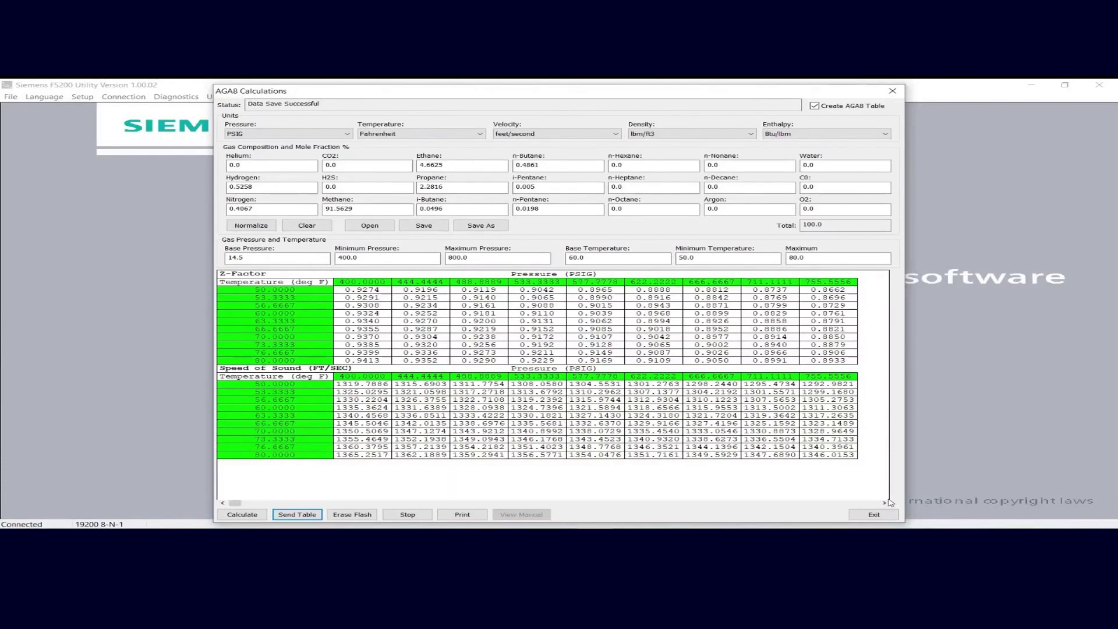
click(876, 516)
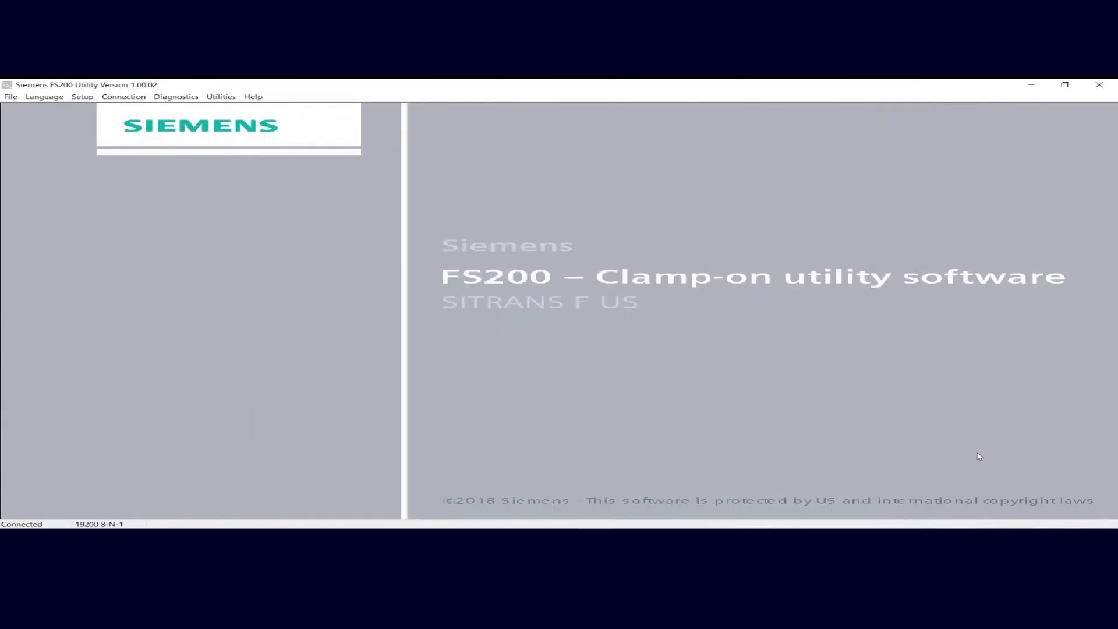